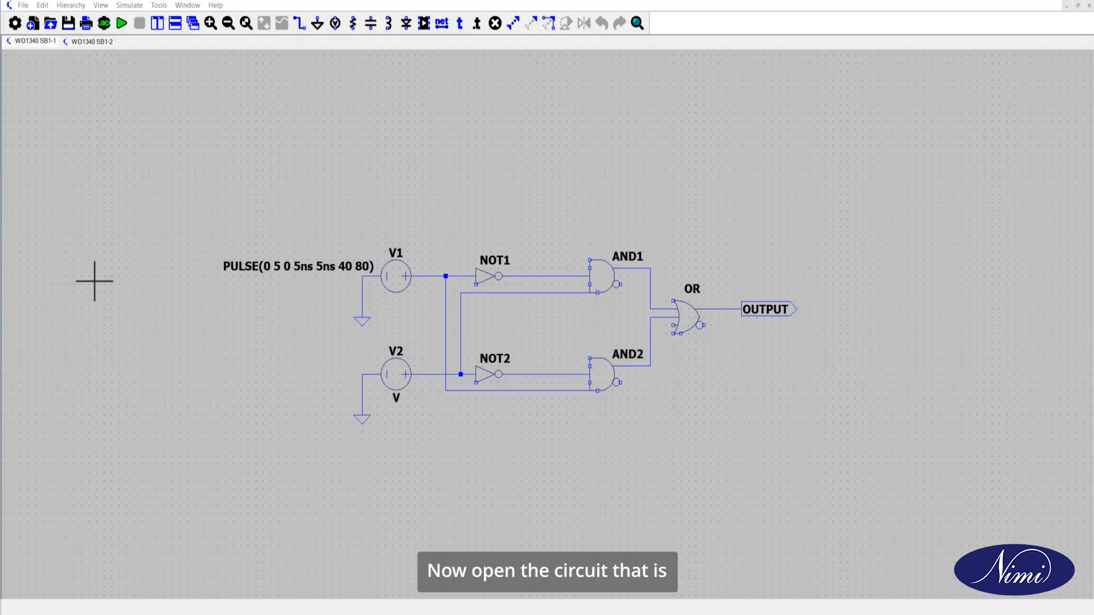
Review the pulse settings of voltage source V1, and assign the PULSE function to voltage source V2
right_click(403, 282)
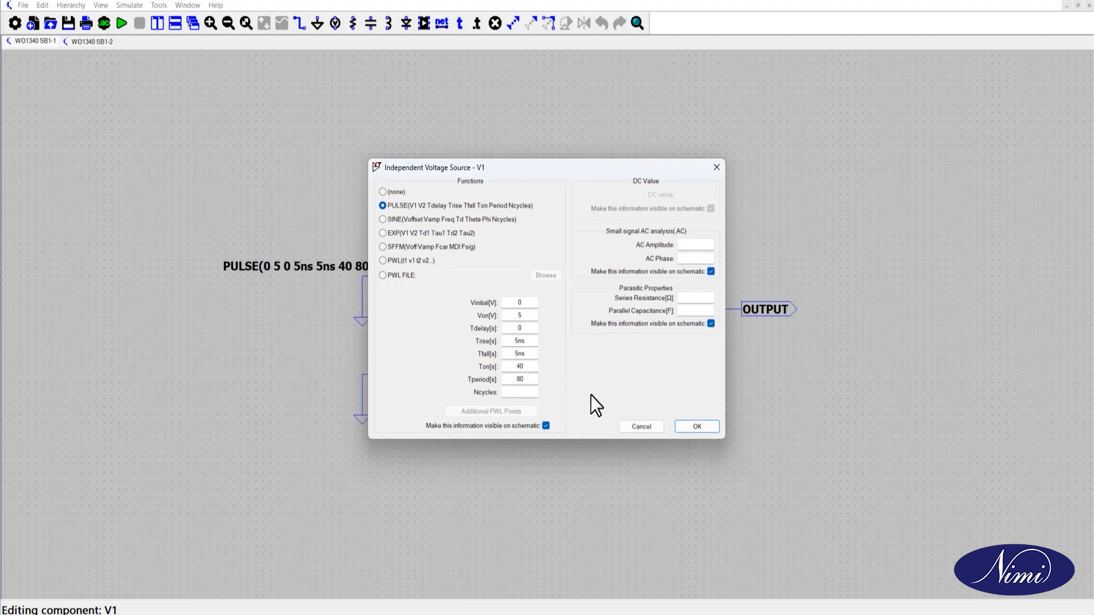
click(695, 427)
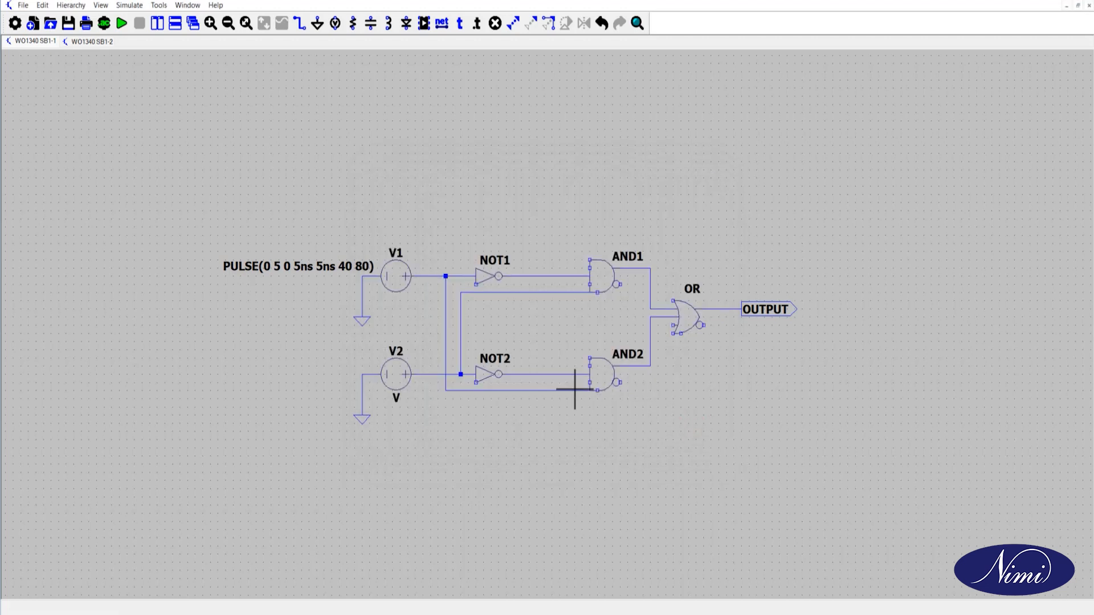
right_click(394, 378)
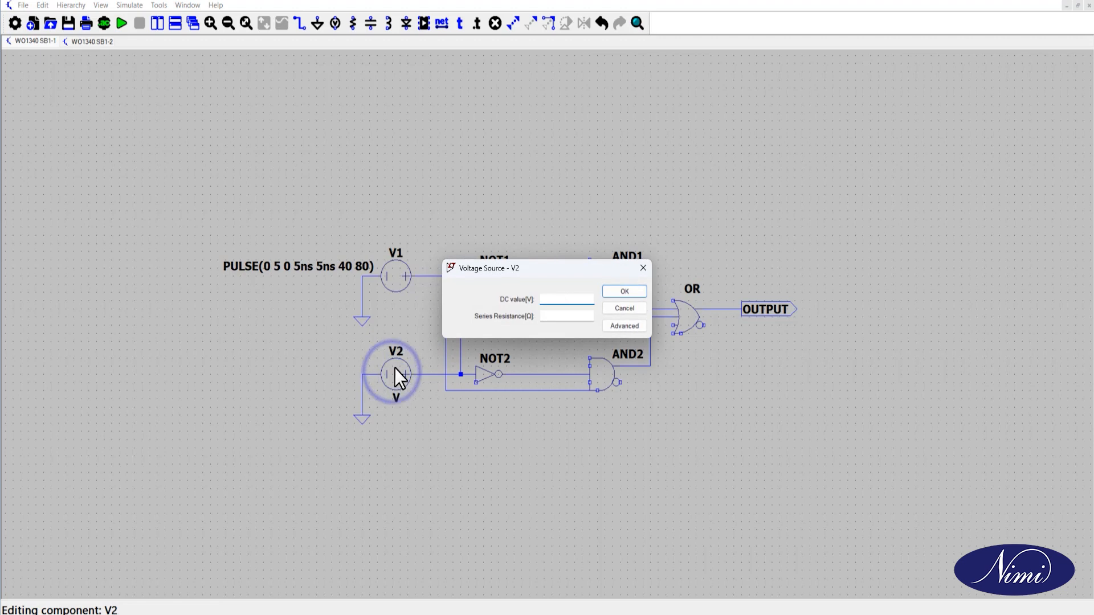
click(615, 326)
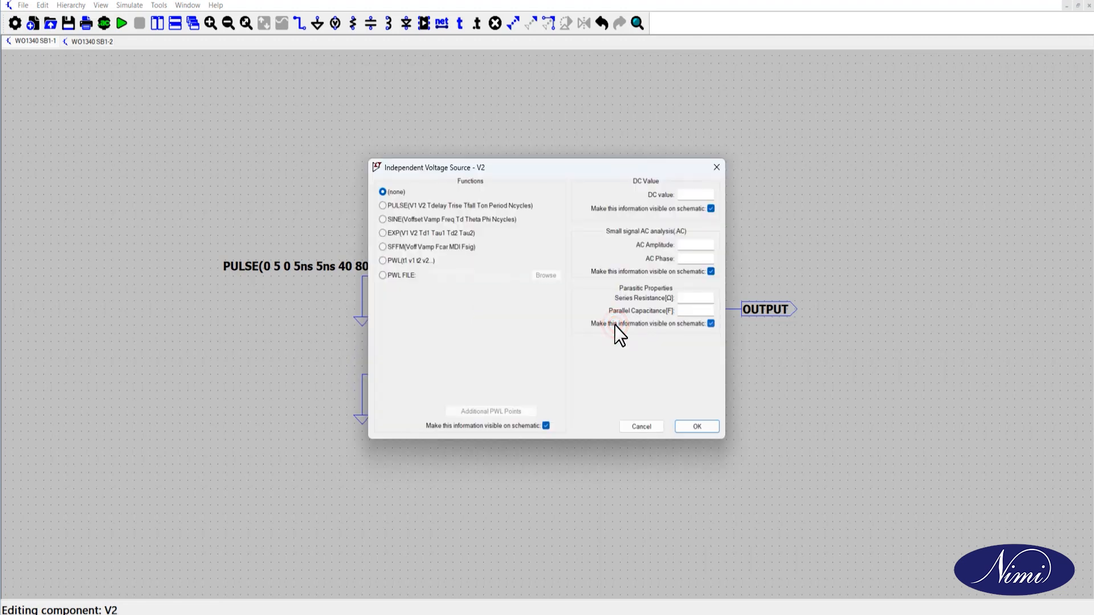
click(391, 206)
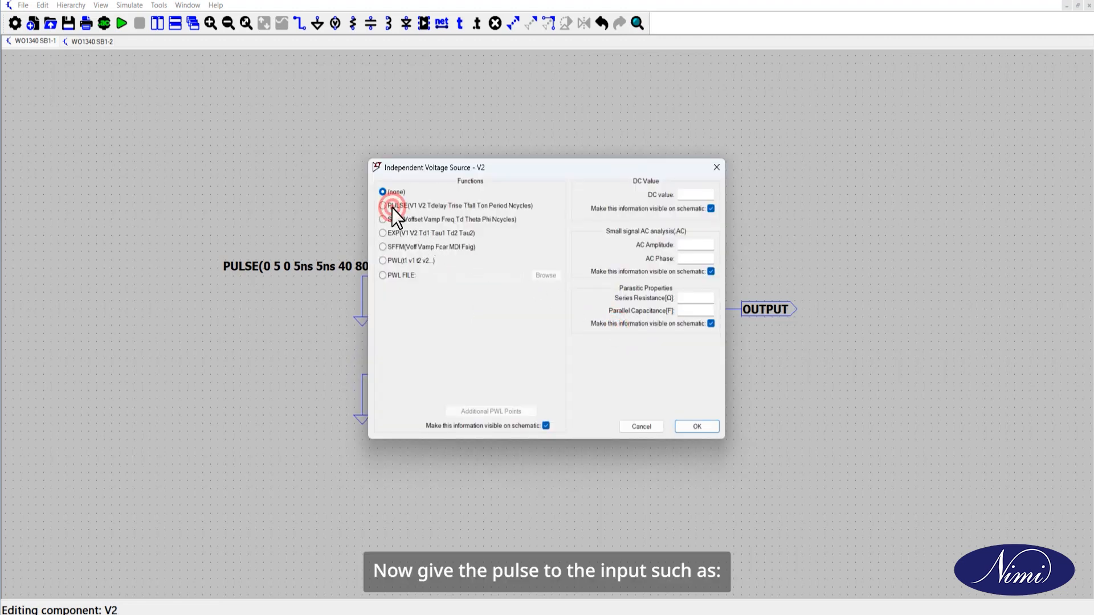
Set V2's pulse to an initial voltage of 0 V, an on voltage of 5 V and a delay of 0 s
click(513, 299)
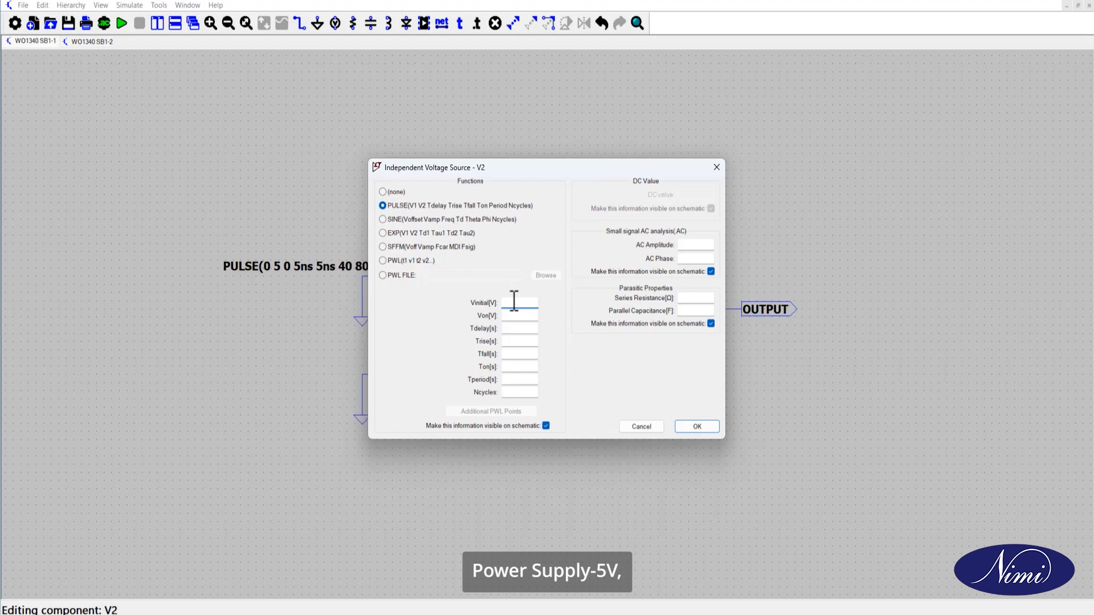
text(0)
click(519, 315)
text(5)
click(520, 328)
text(0)
Give V2's pulse rise and fall times of 5ns, an on time of 20 s and a period of 40 s, and apply
click(522, 341)
text(5ns)
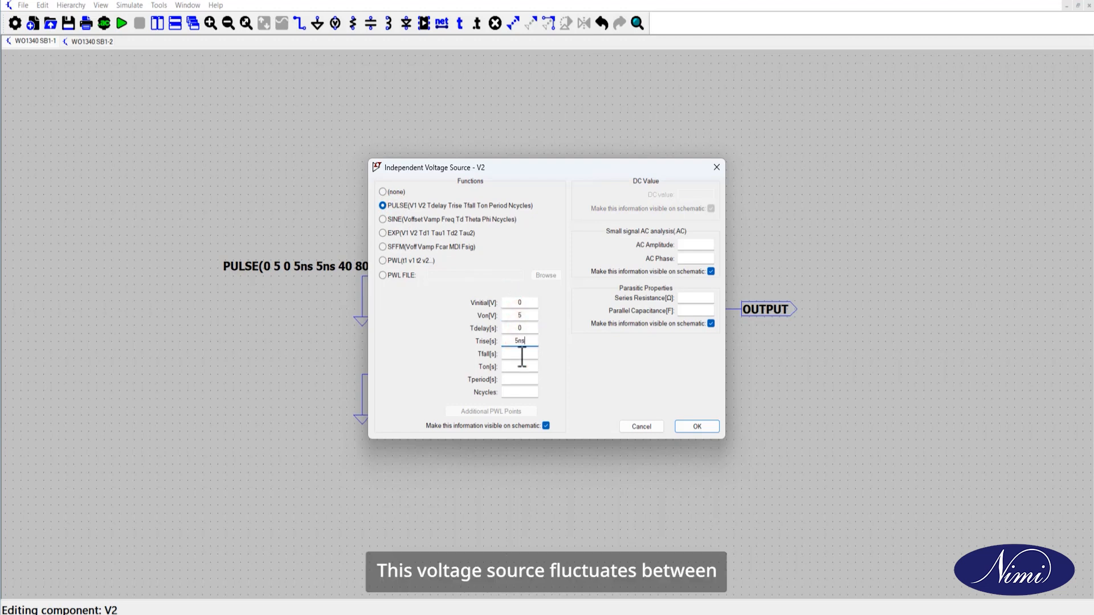
click(522, 354)
text(5ns)
click(522, 366)
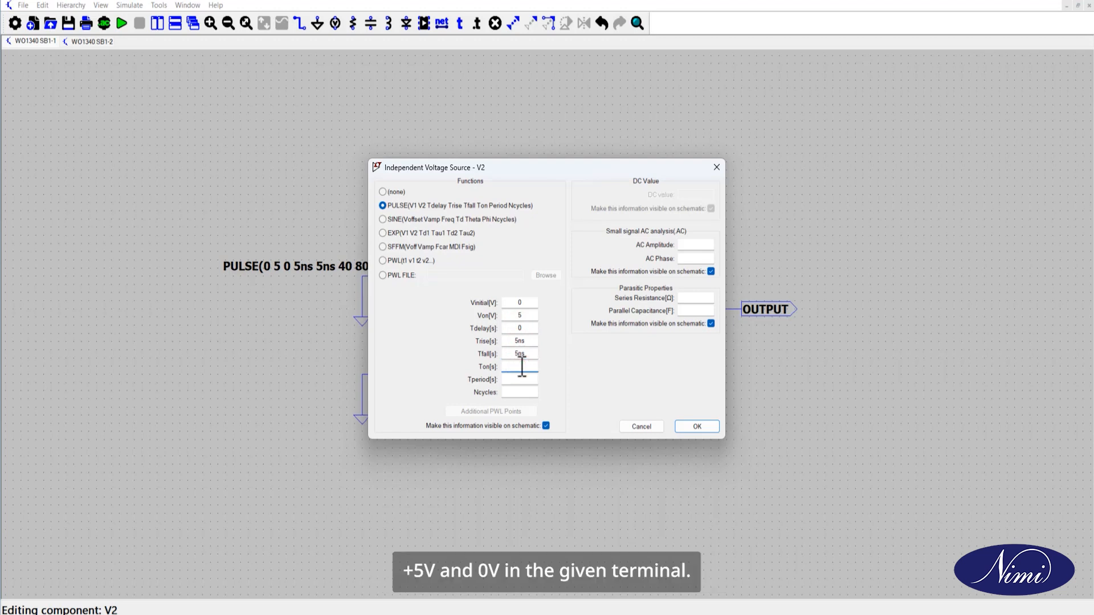
click(520, 378)
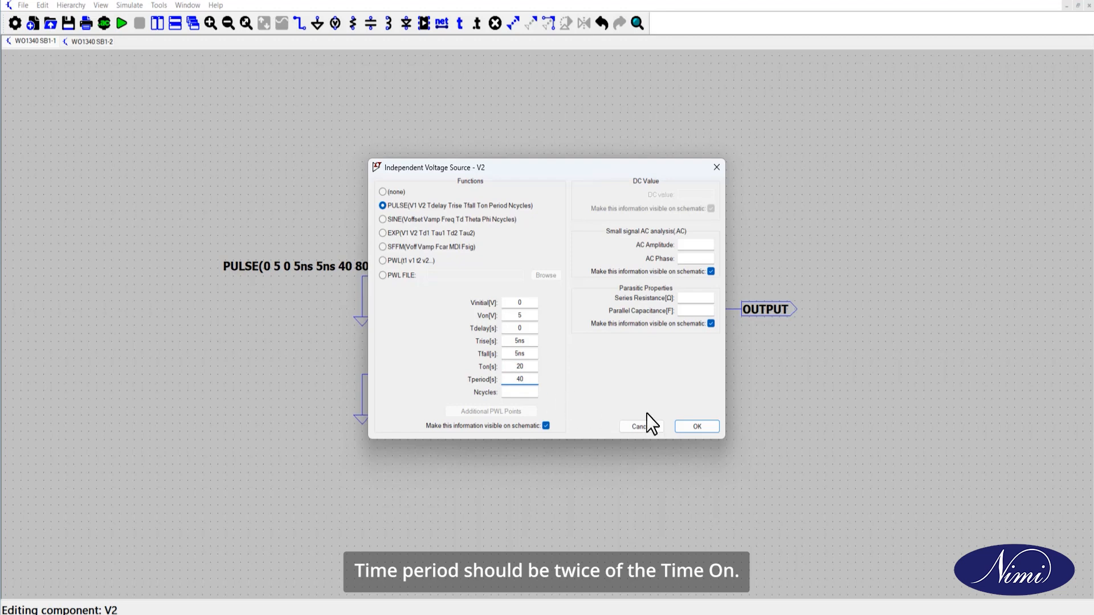
click(695, 427)
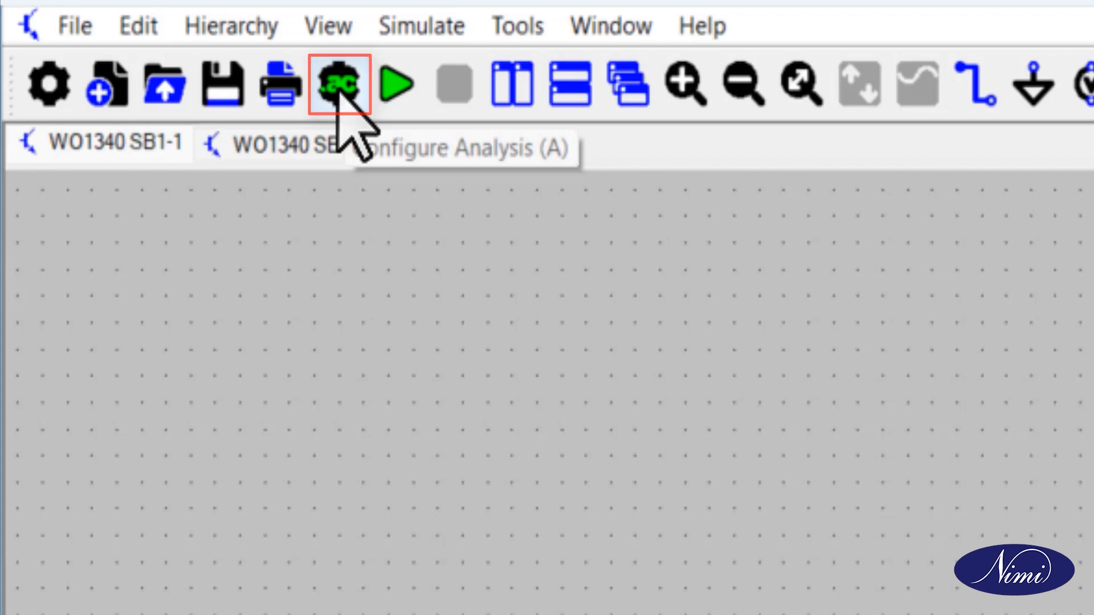
Configure a transient analysis with a stop time of 160 and place its directive below the circuit
click(339, 86)
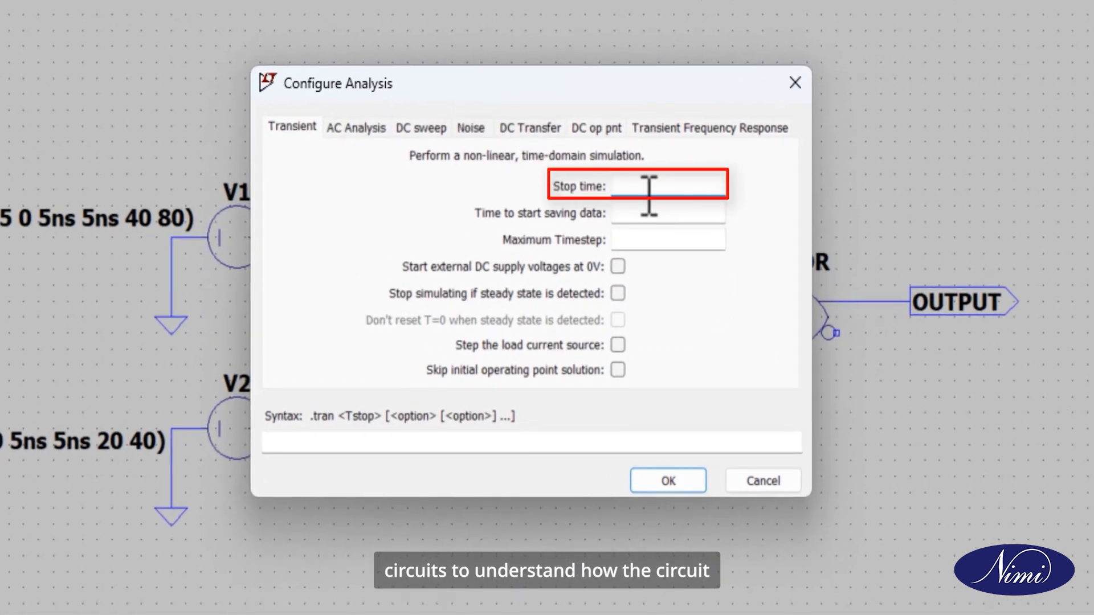
click(653, 193)
text(16)
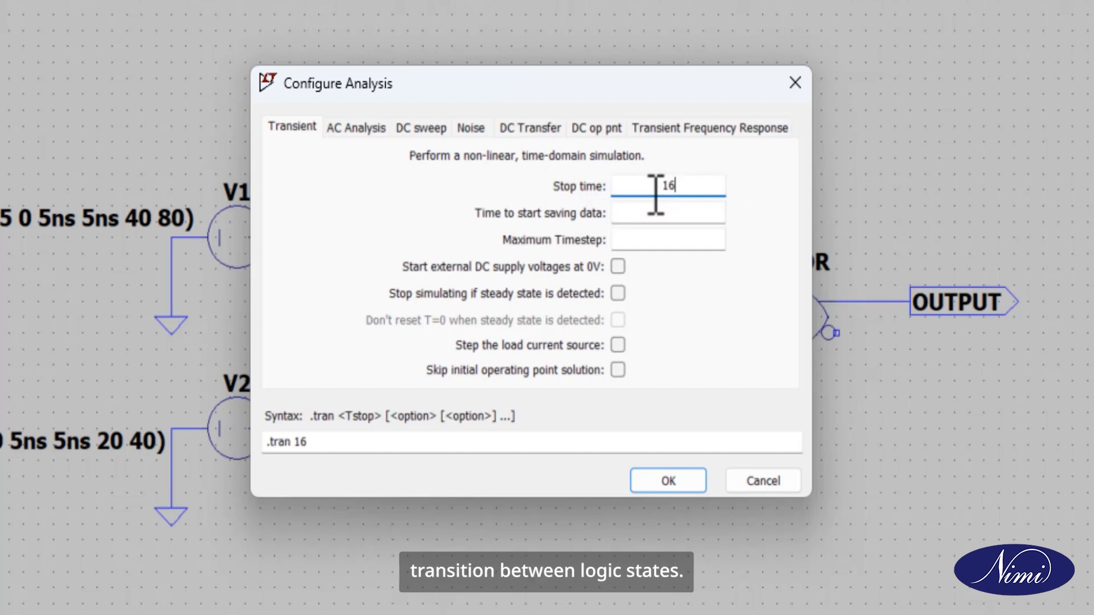
text(0)
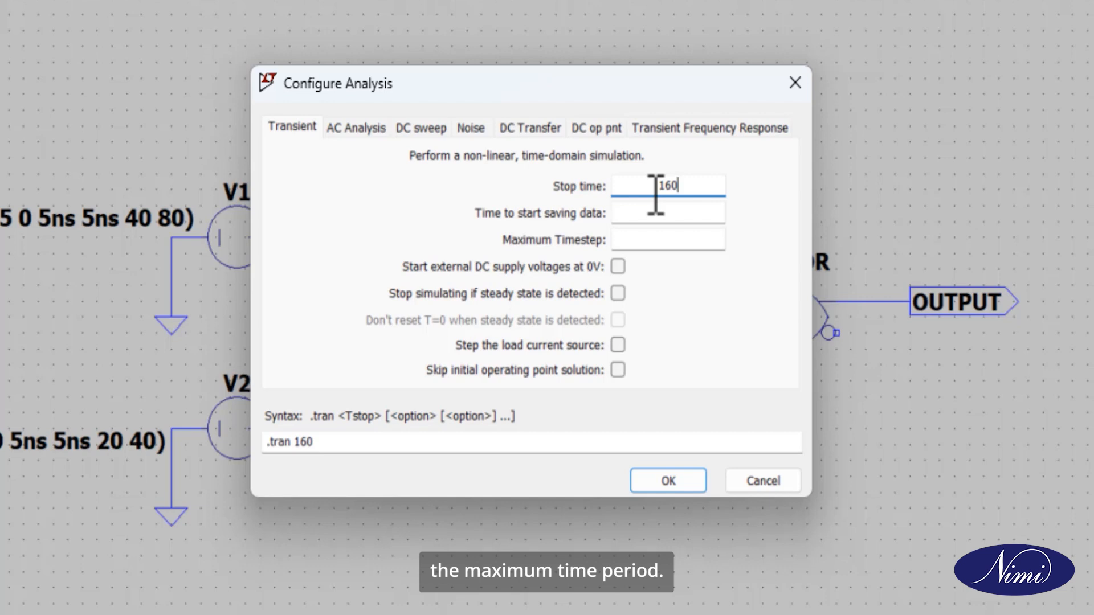
click(669, 480)
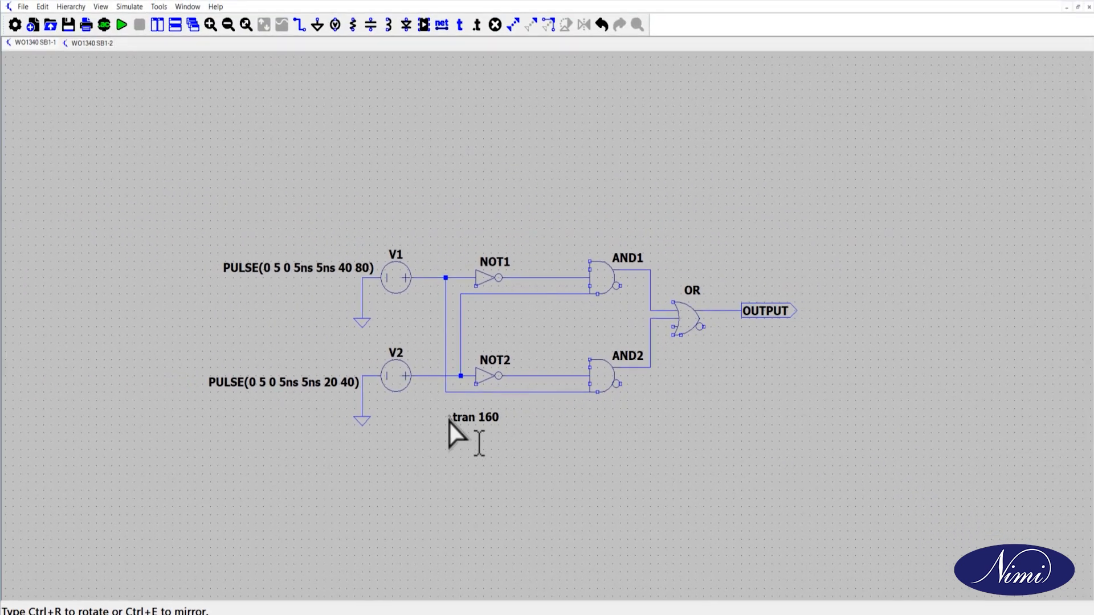
click(422, 417)
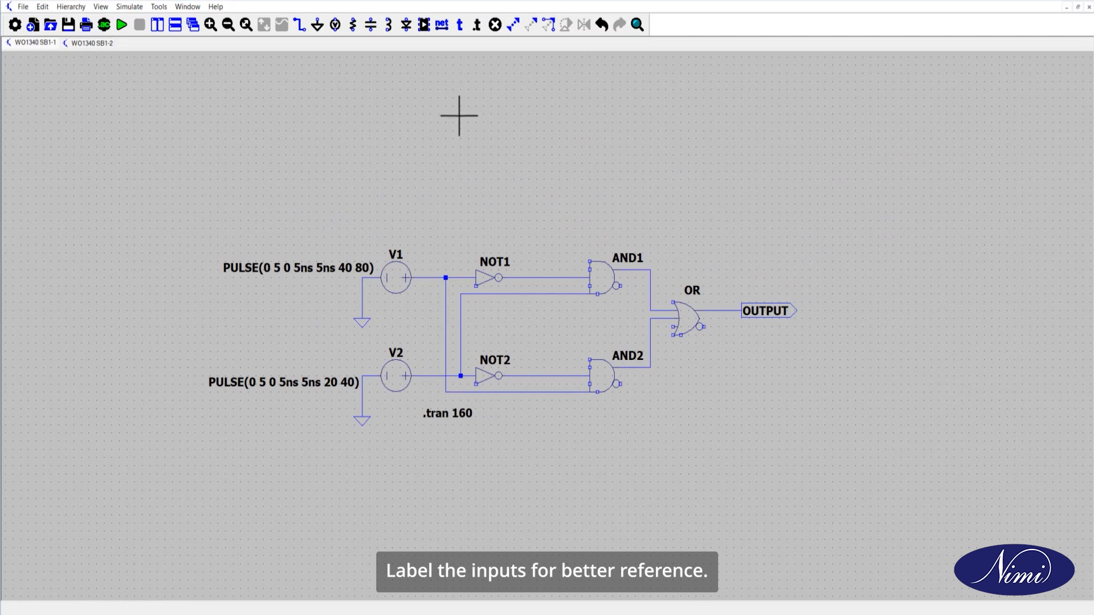
Add an Input-type net label named Input A, rotated, at the junction between V1 and NOT1
click(439, 28)
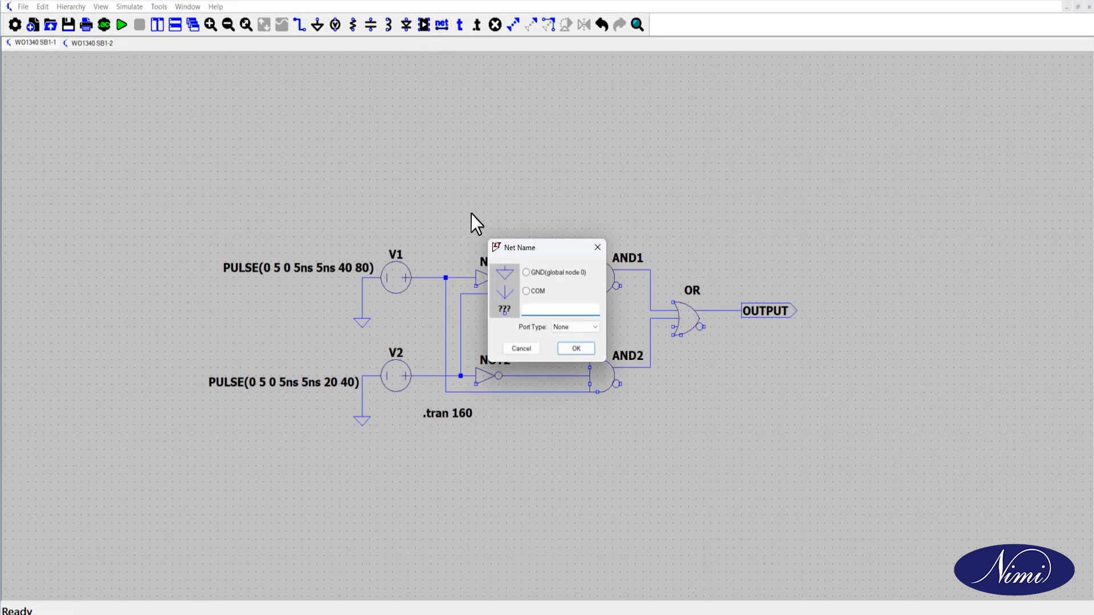
click(573, 329)
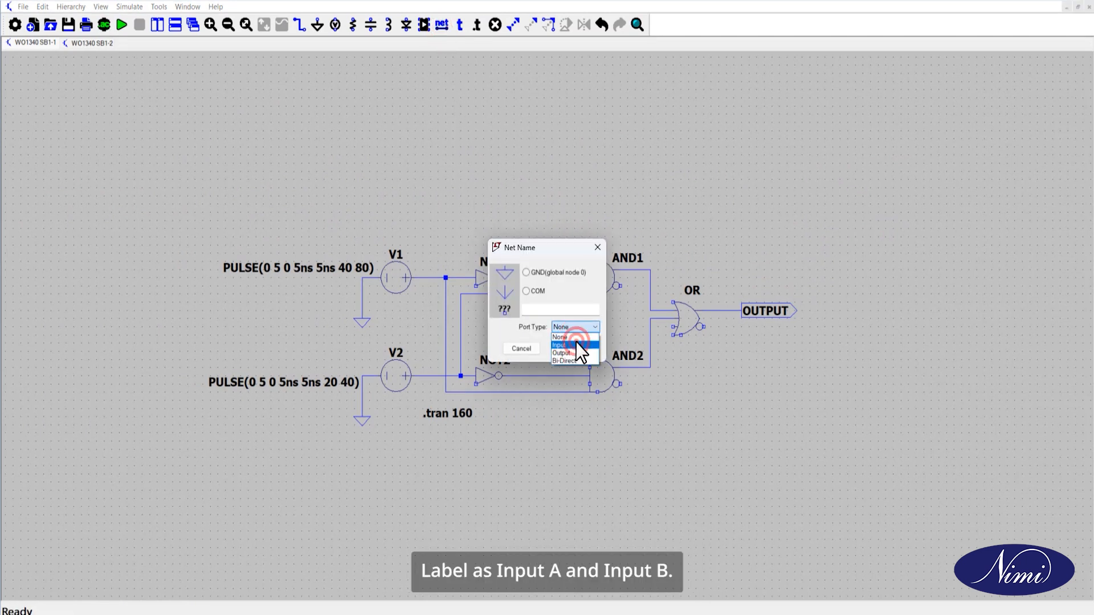
click(575, 341)
click(570, 308)
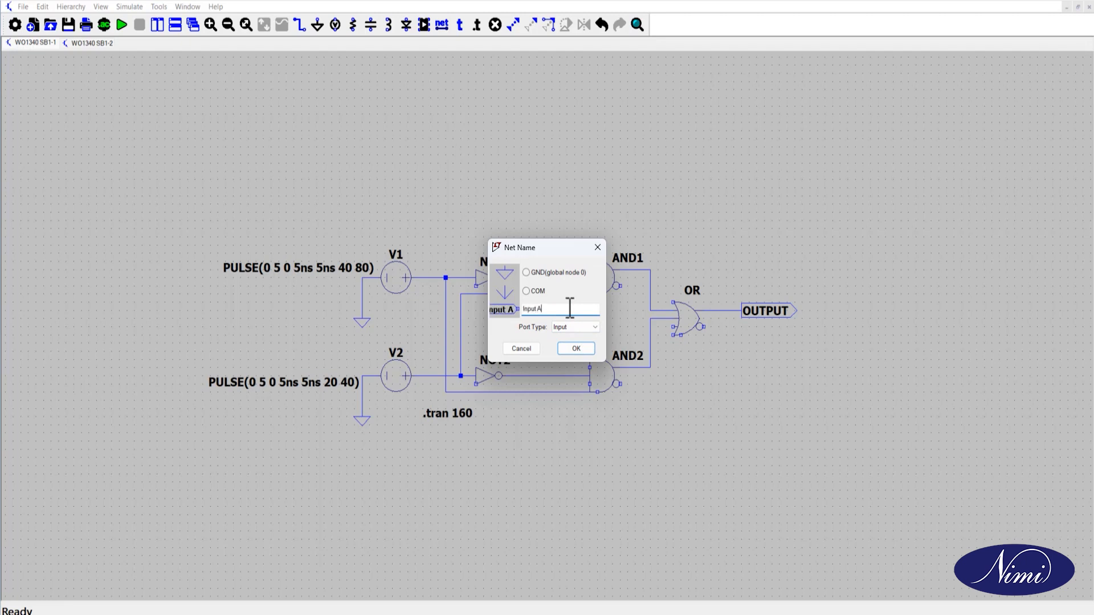
click(576, 346)
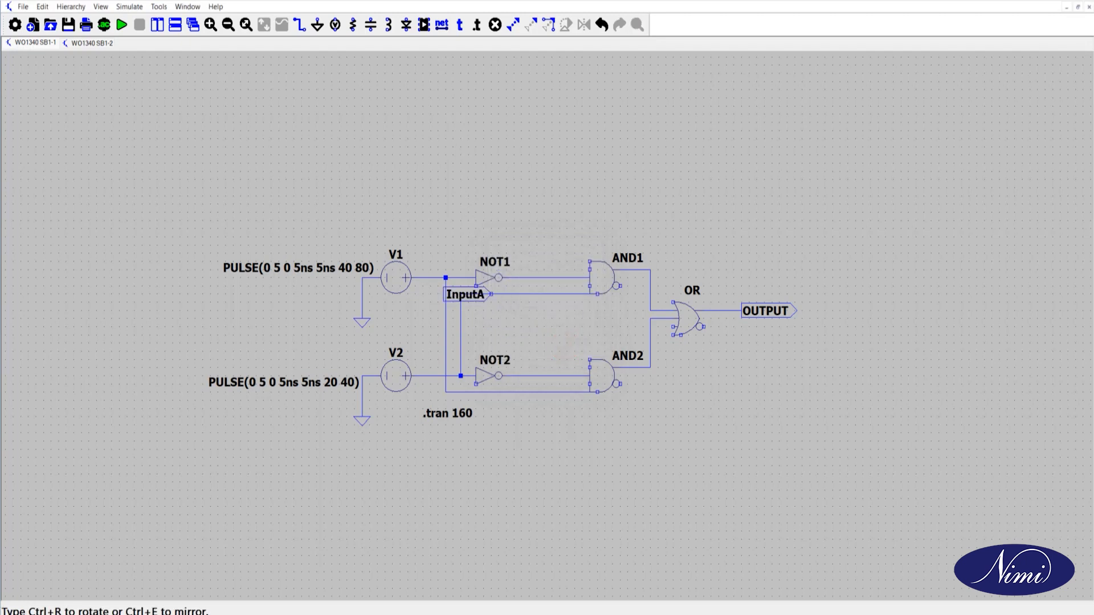
key(ctrl+r)
click(445, 278)
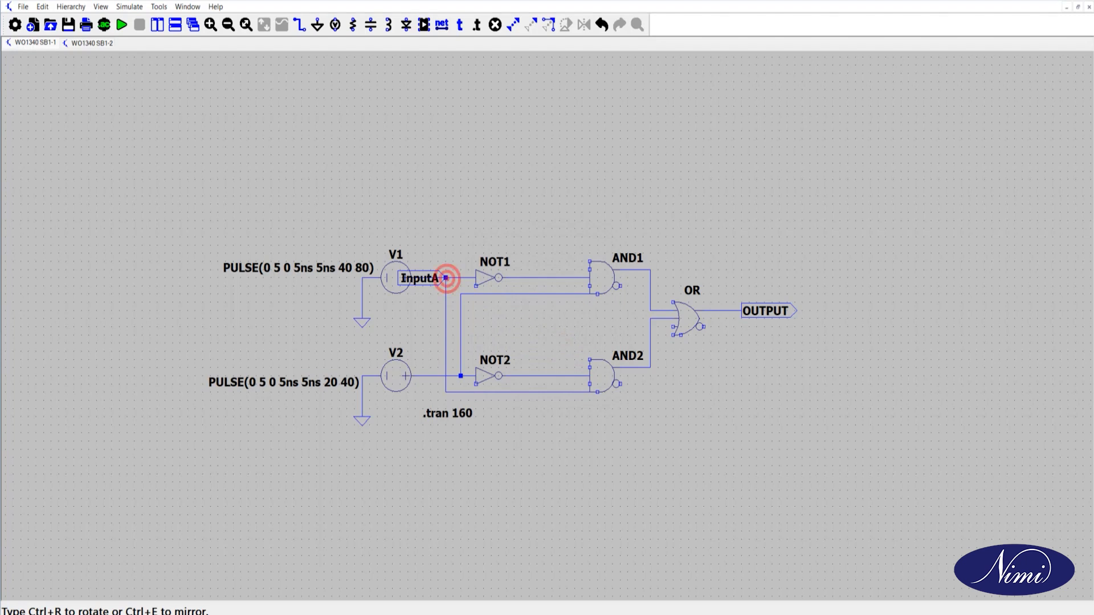
Create a second Input-type net label named Input B for the V2 input
click(441, 27)
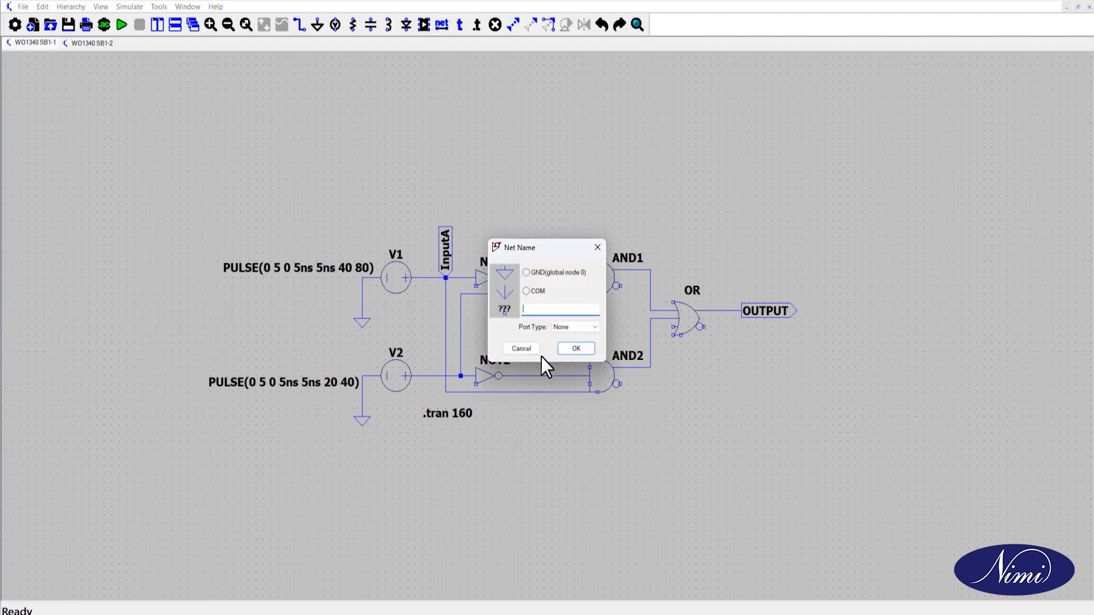
click(593, 327)
click(577, 348)
click(550, 308)
click(575, 349)
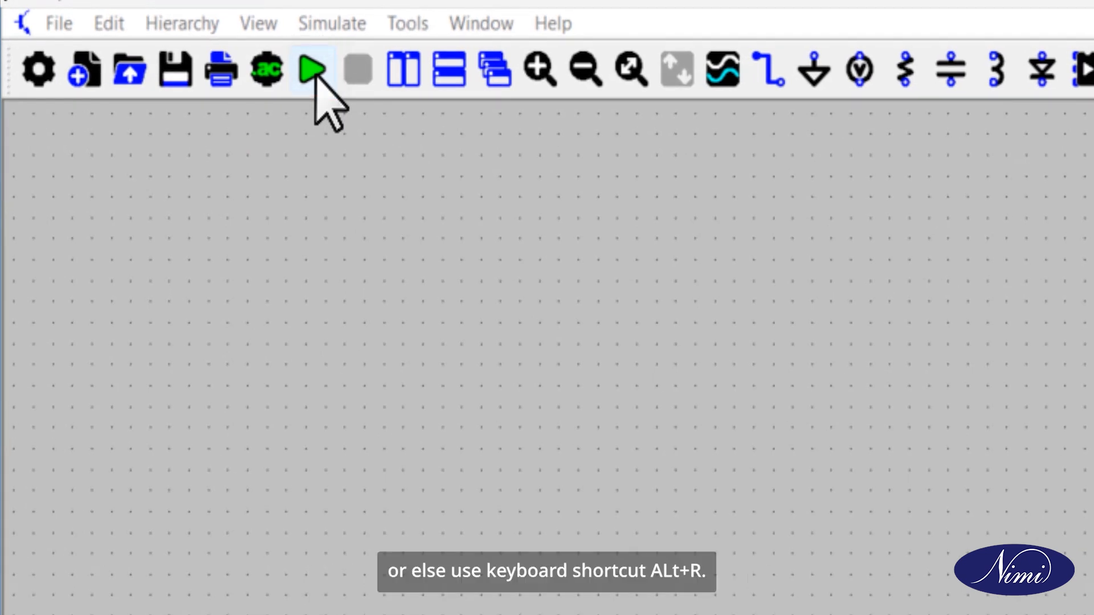
Run the simulation and tile the schematic and waveform windows vertically
click(313, 69)
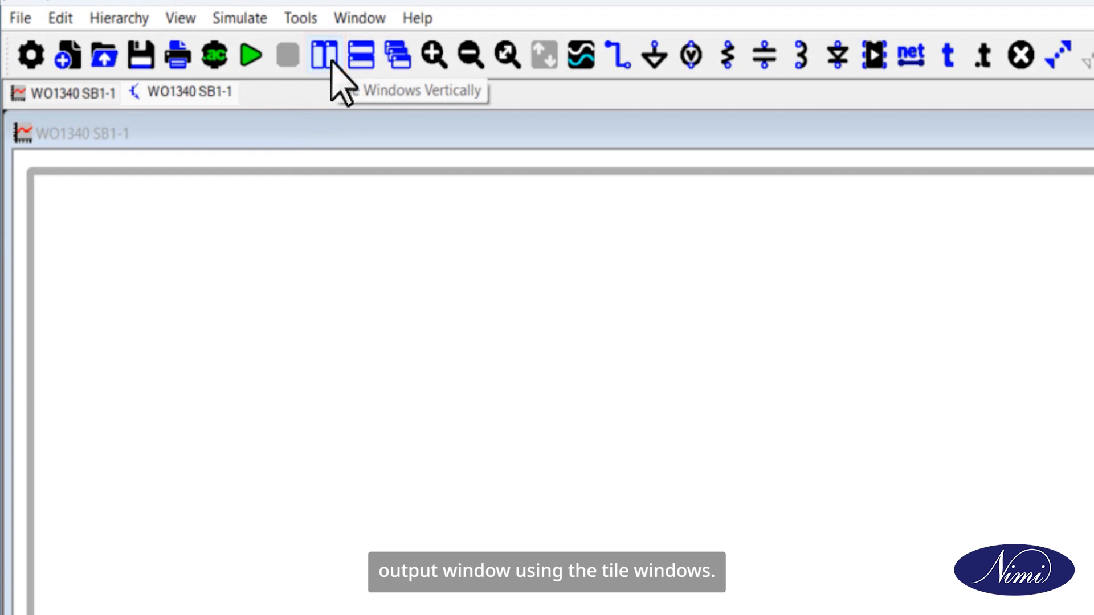
click(332, 63)
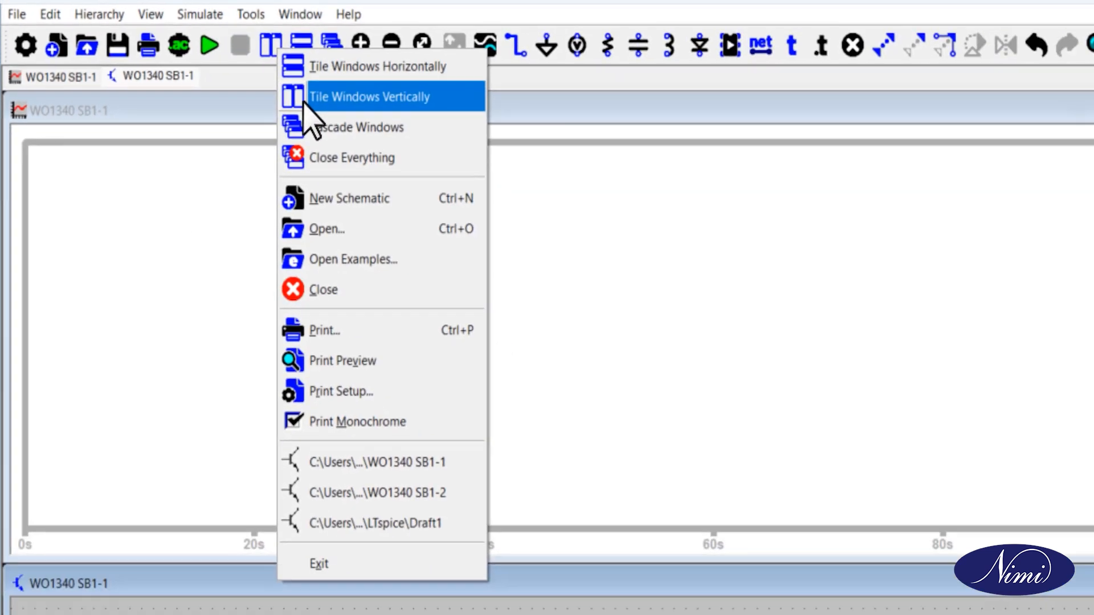
click(367, 119)
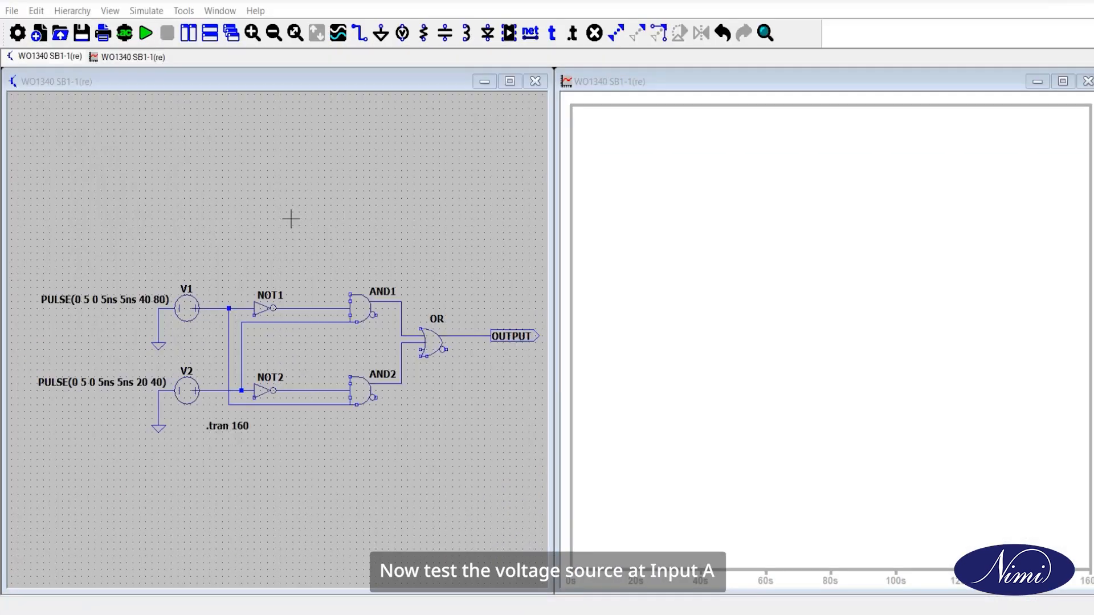
Plot the voltage at V1's output wire, and plot V2's output wire in a new pane below it
click(214, 305)
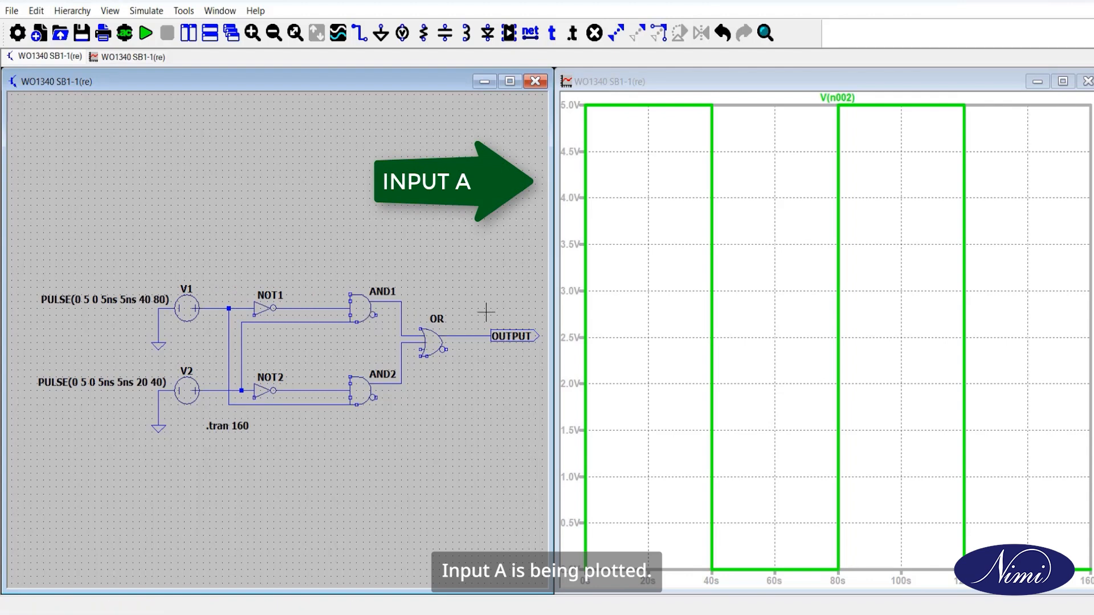
right_click(652, 308)
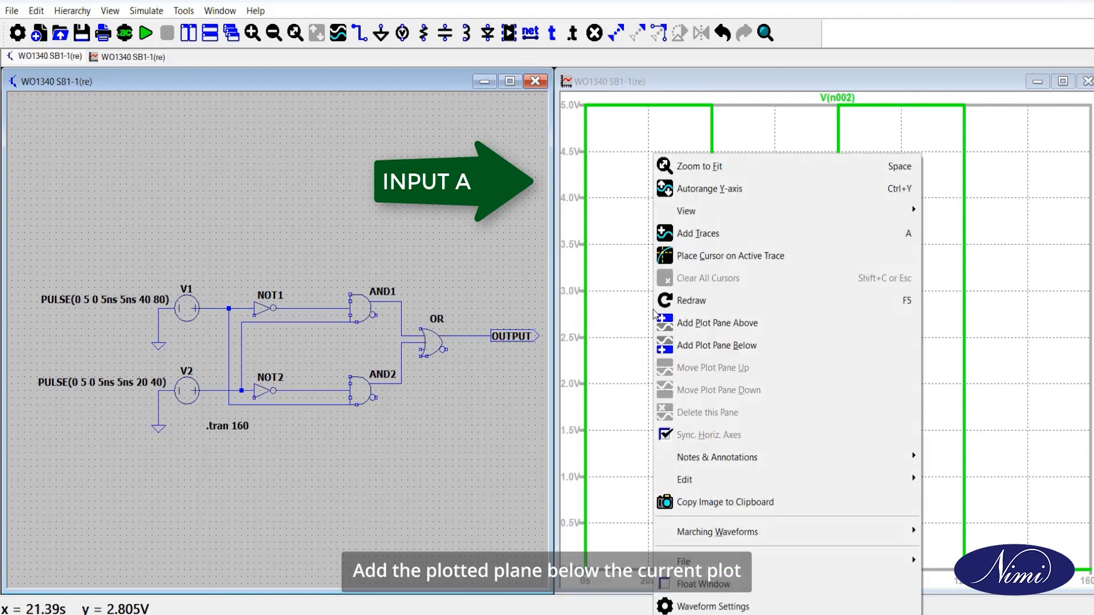
click(686, 343)
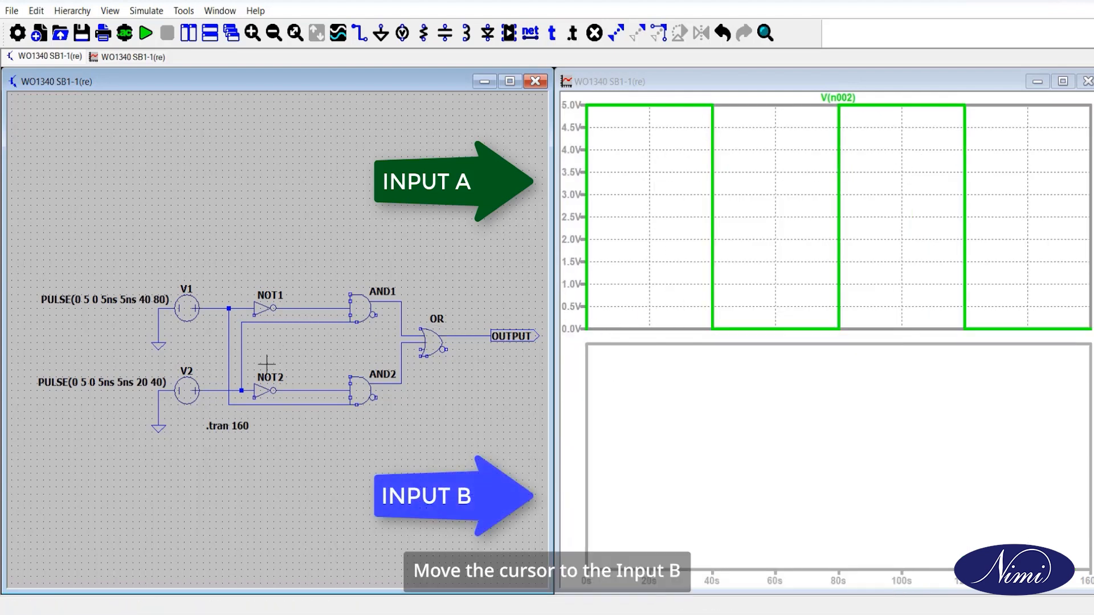
click(224, 380)
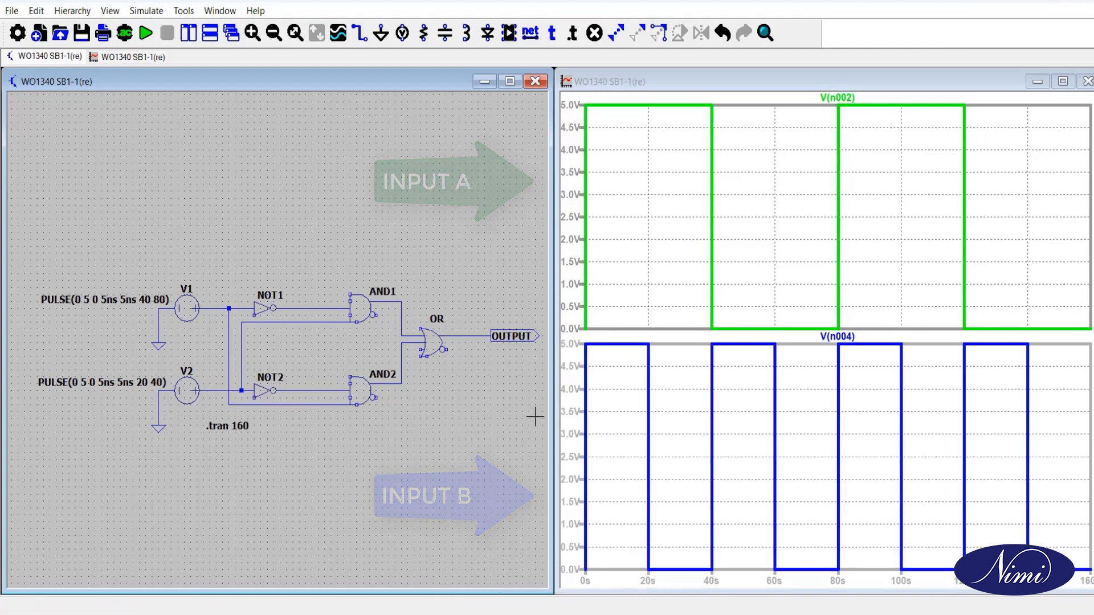
Add another plot pane below, plot the OUTPUT net's voltage in it, and maximize the waveform window
right_click(681, 391)
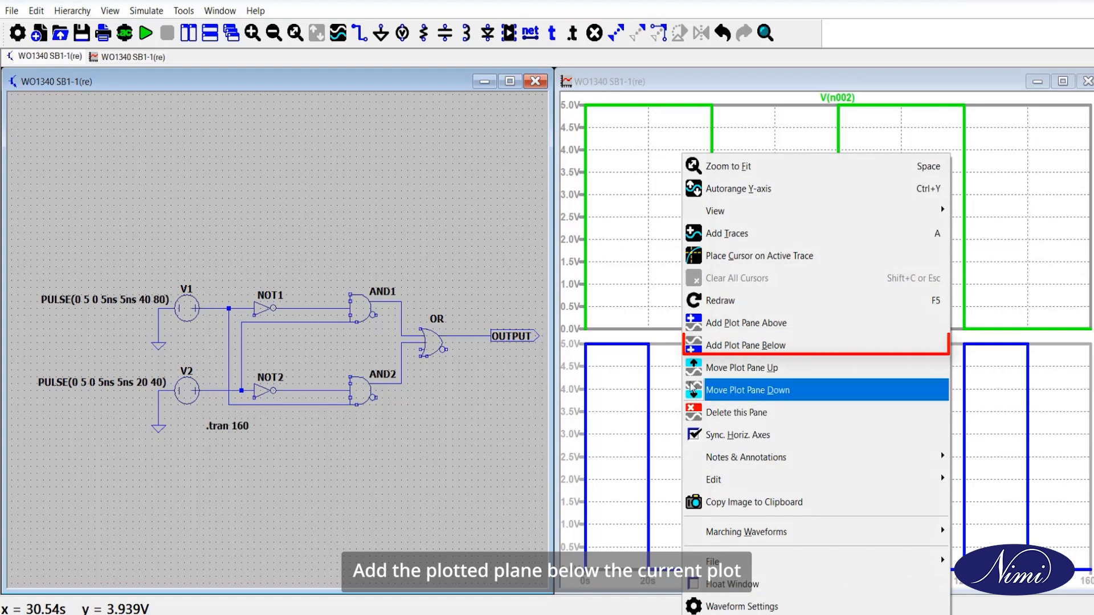
click(716, 352)
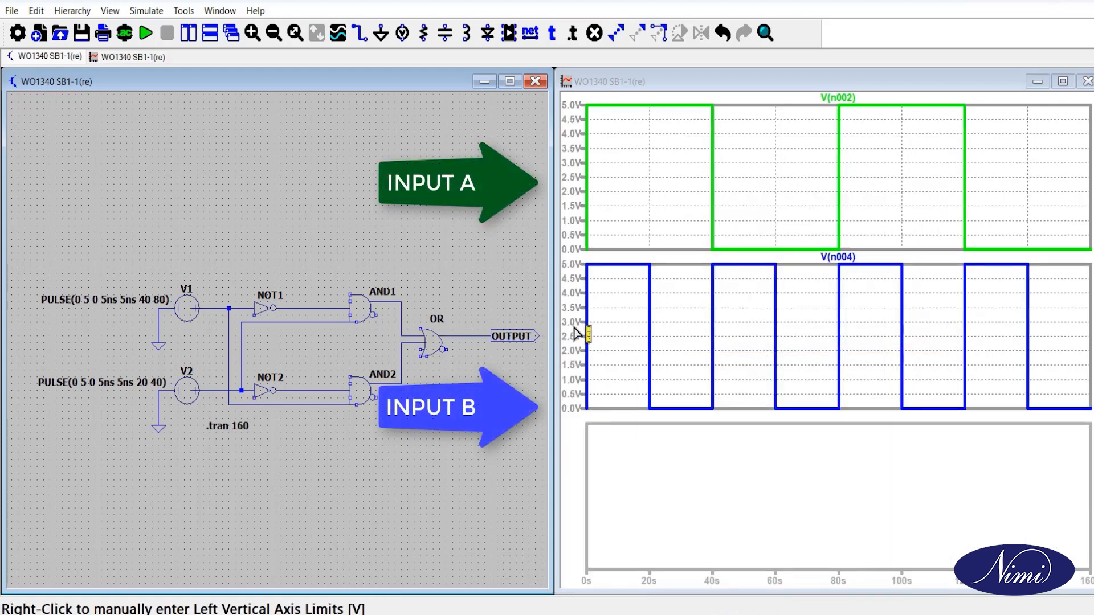
click(471, 333)
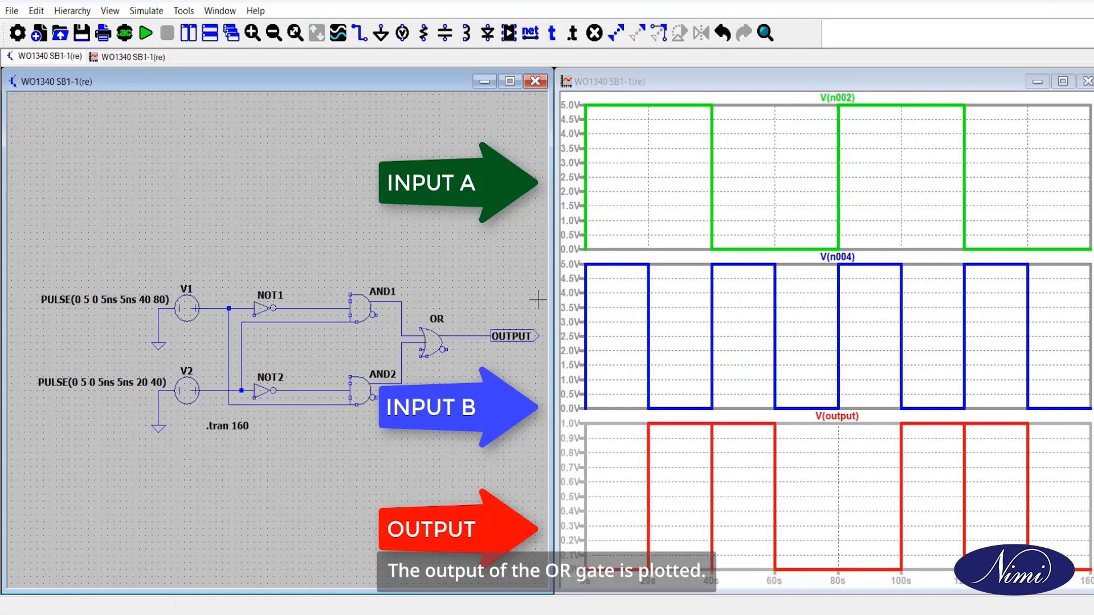
click(1058, 86)
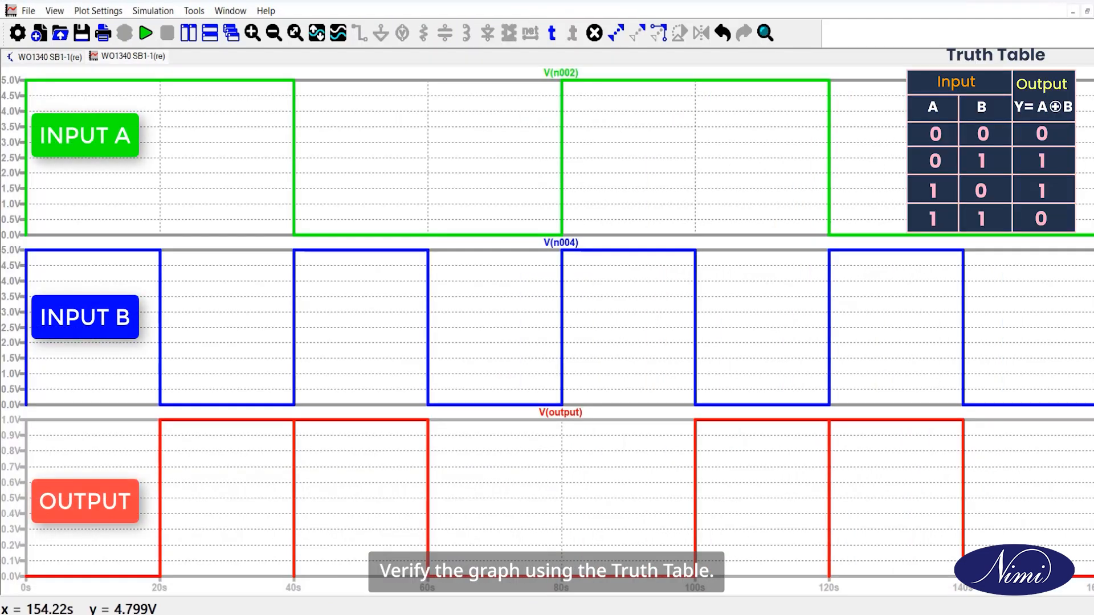